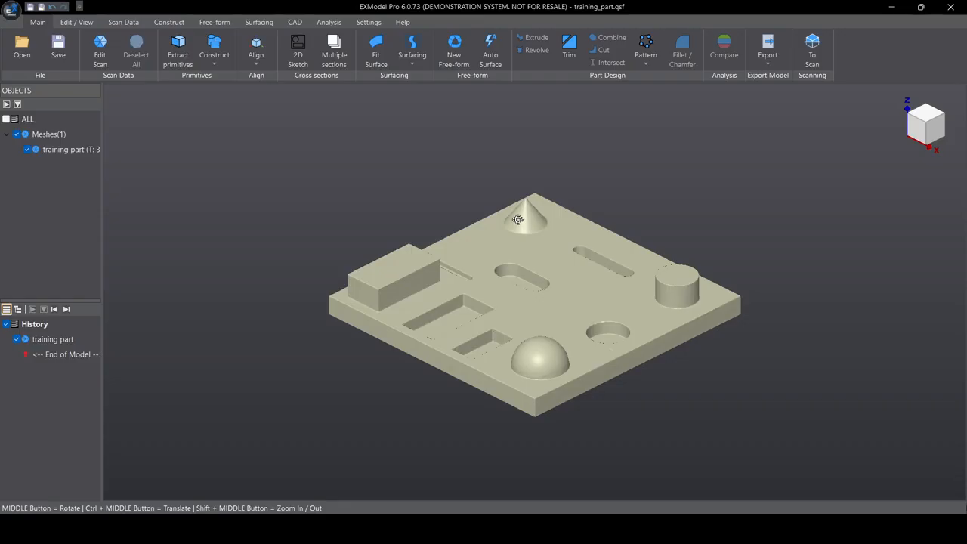
# - Create a 2D sketch from a slice of the part parallel to OXY at offset -2.18 mm
pyautogui.moveTo(517, 221)
pyautogui.mouseDown(button='middle')
pyautogui.moveTo(511, 252)
pyautogui.moveTo(520, 238)
pyautogui.mouseUp(button='middle')
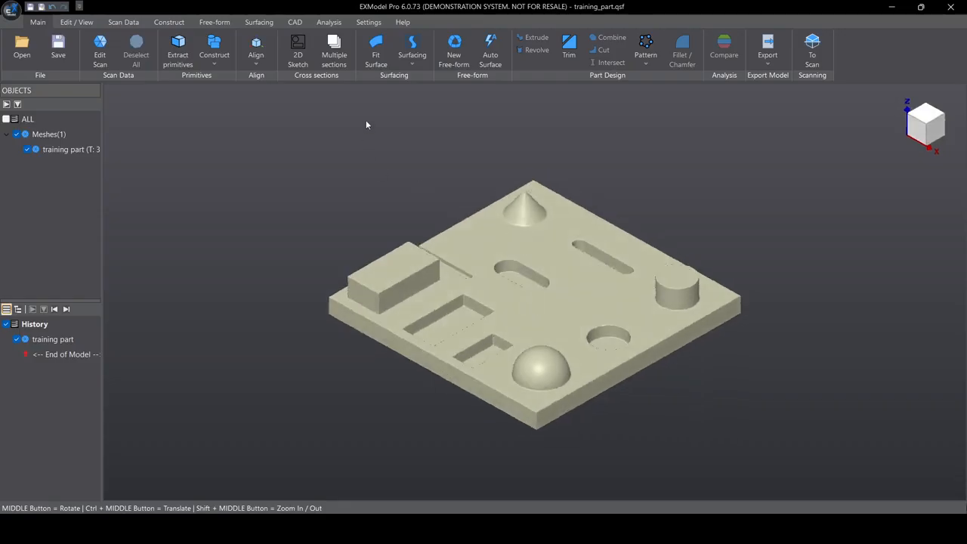
pyautogui.click(297, 58)
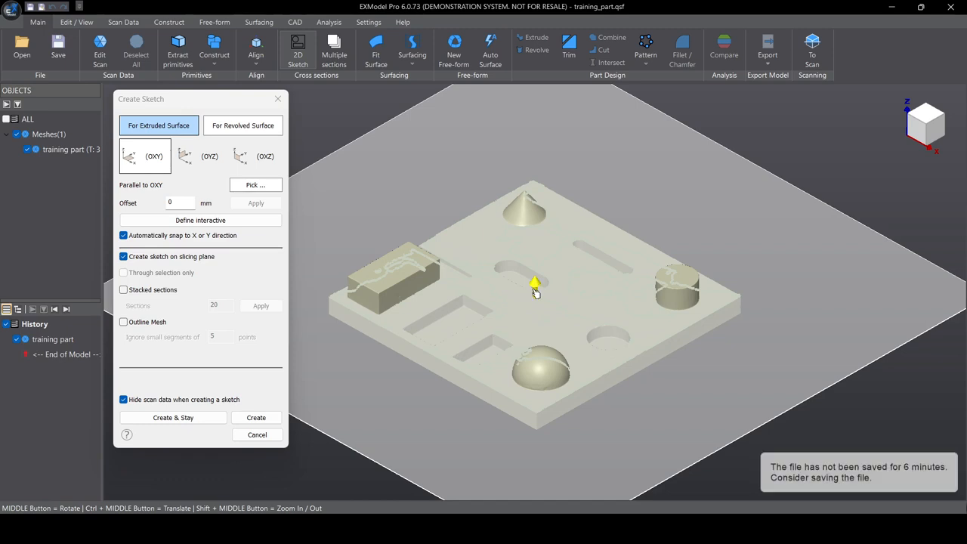
pyautogui.moveTo(535, 291); pyautogui.dragTo(536, 295)
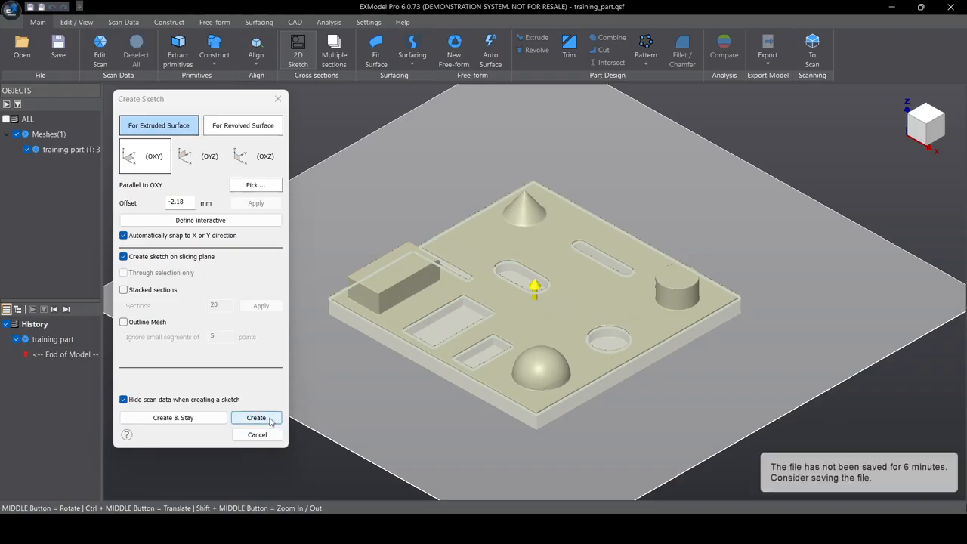
pyautogui.click(257, 418)
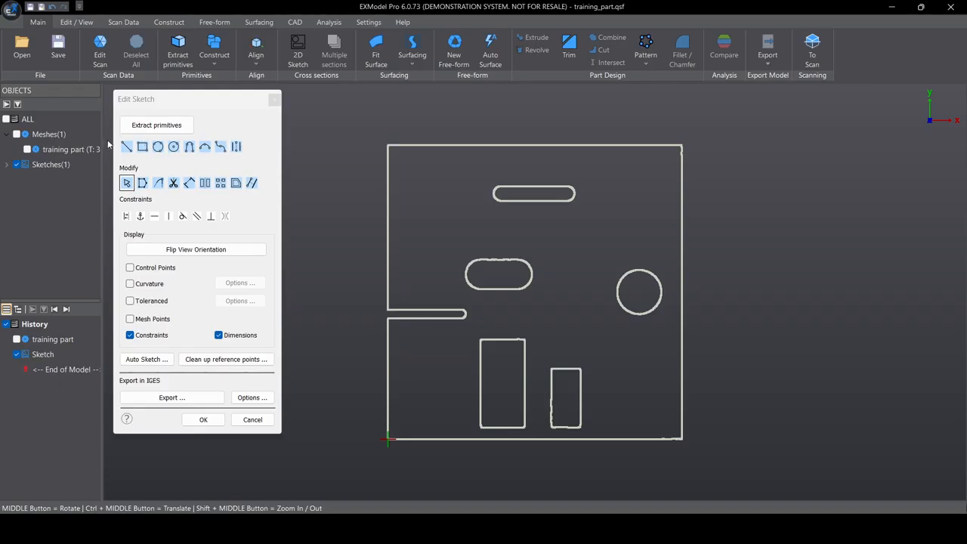
# - Draw a rectangle over the tall left rectangular pocket
pyautogui.click(148, 149)
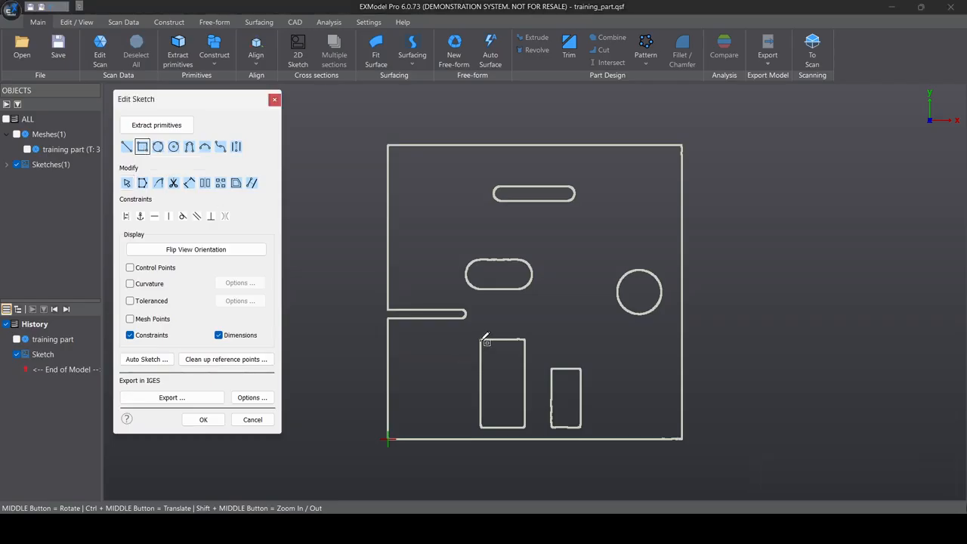
pyautogui.click(481, 341)
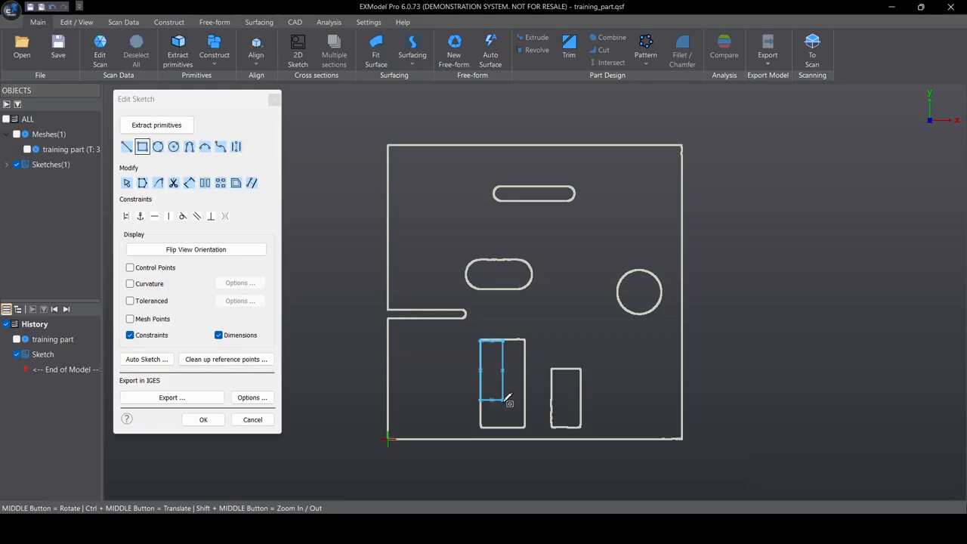
pyautogui.click(527, 423)
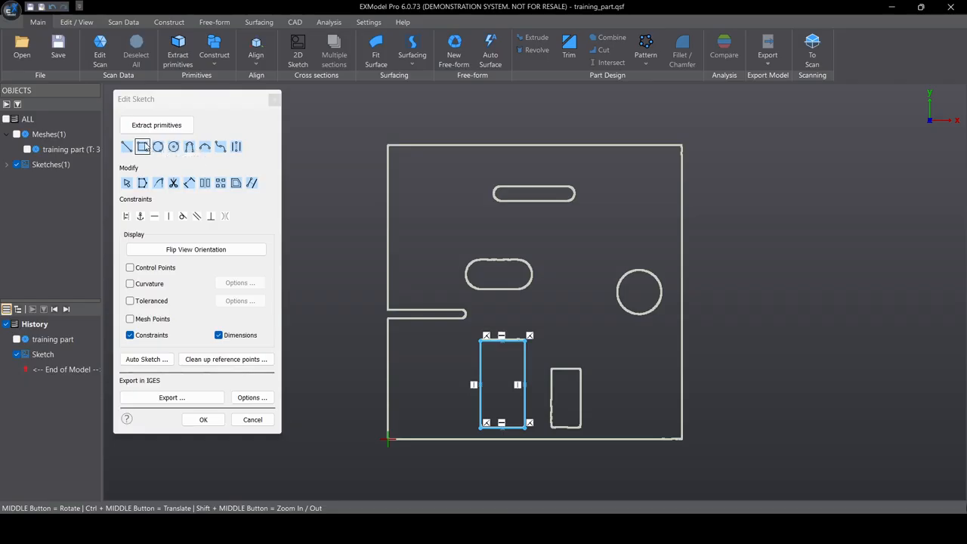
# - Fit a 3-point circle to the round hole's edge
pyautogui.click(158, 146)
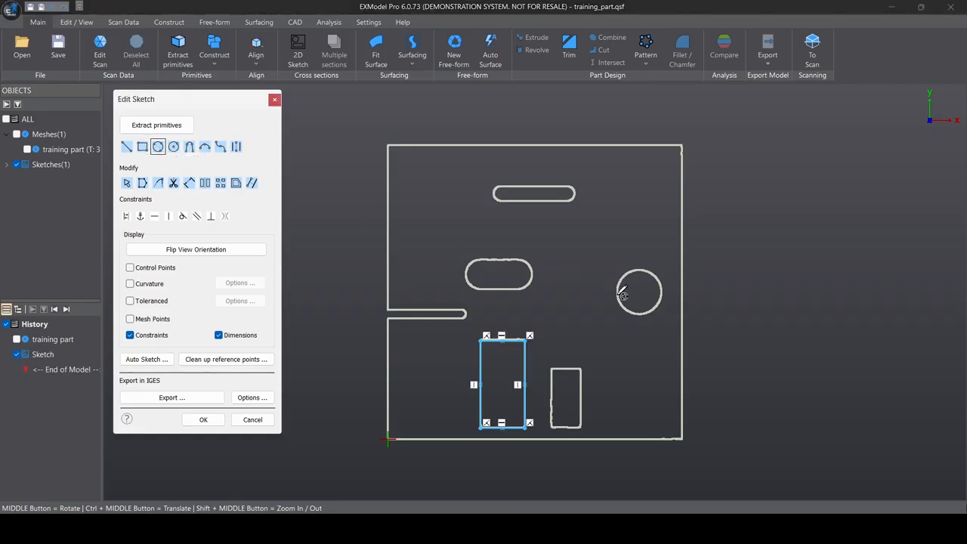
pyautogui.click(618, 295)
pyautogui.click(644, 271)
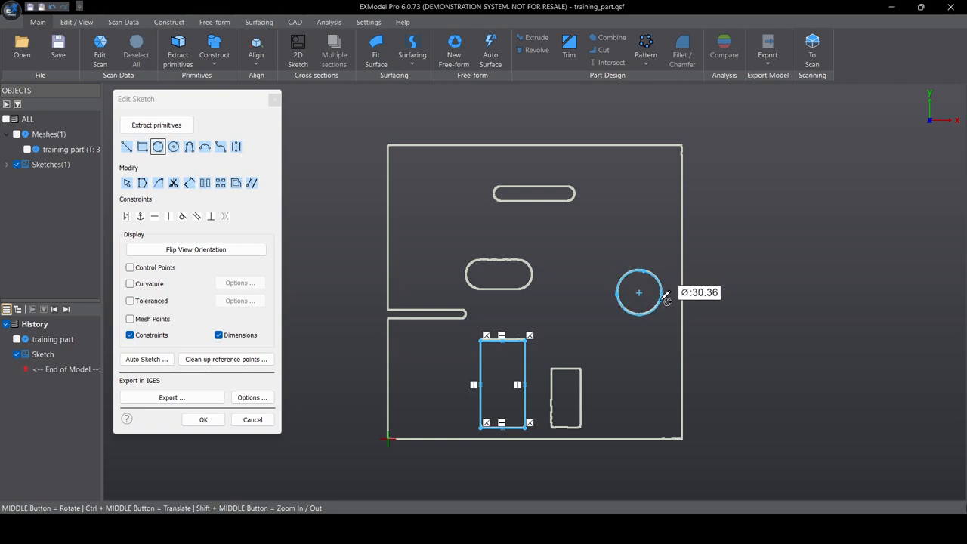
pyautogui.click(664, 295)
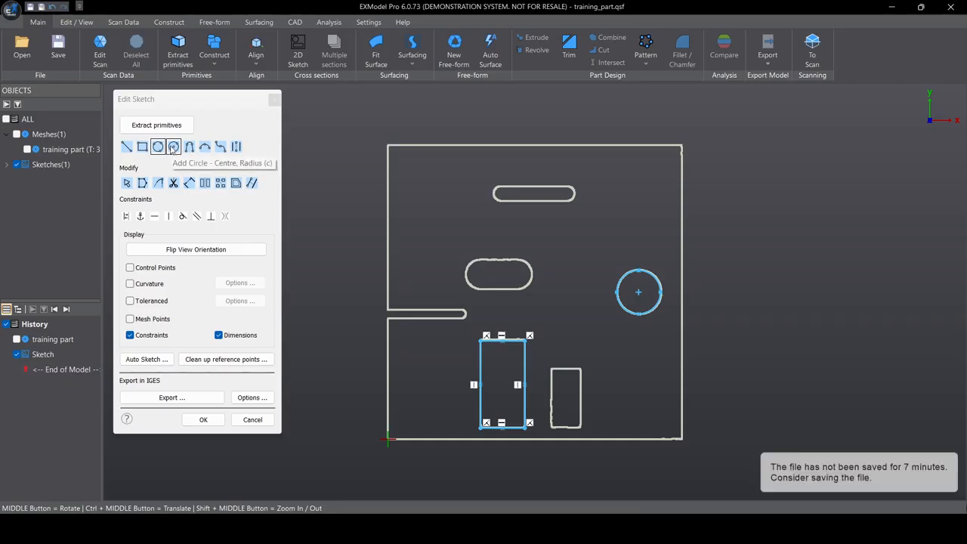
# - Add a centre-radius circle of diameter 29.496 mm above the round hole
pyautogui.click(173, 146)
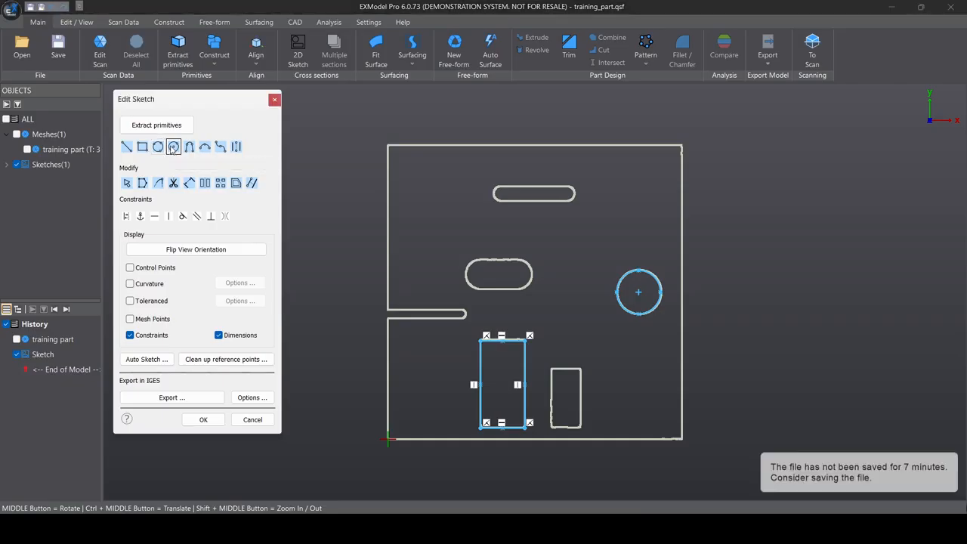
pyautogui.click(639, 195)
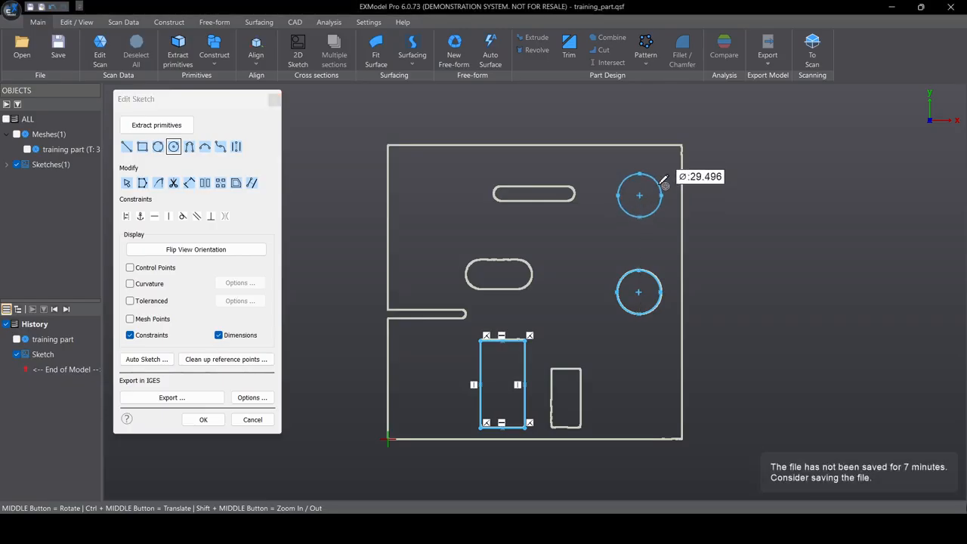
pyautogui.click(662, 183)
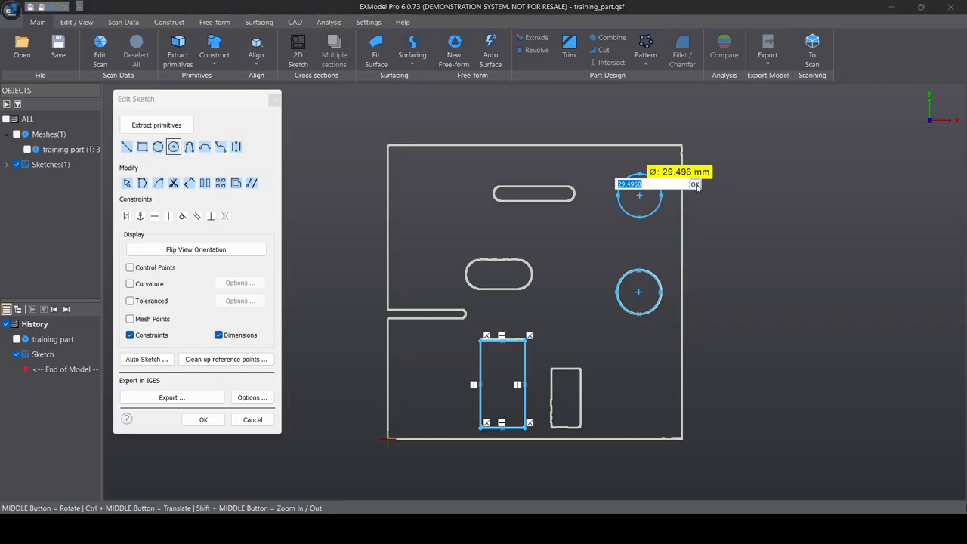
pyautogui.click(696, 186)
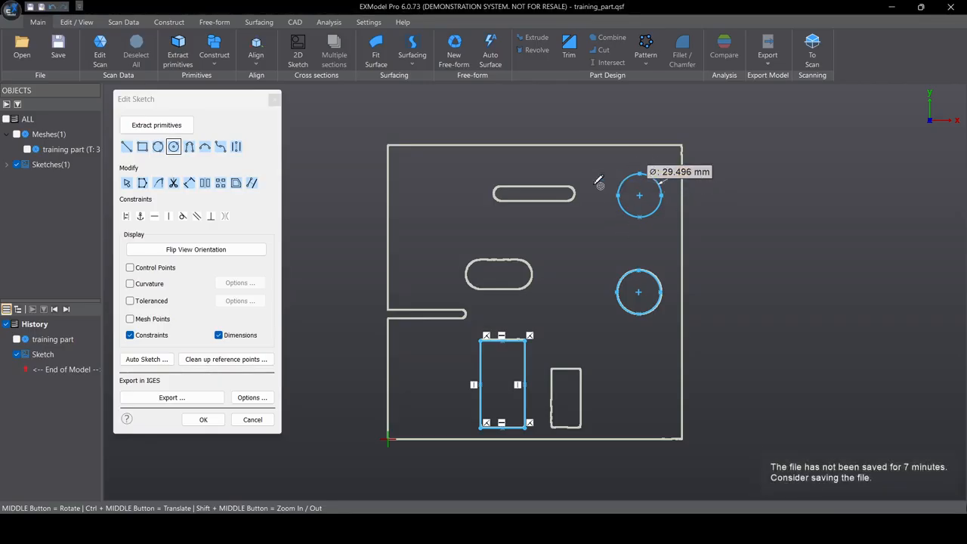
# - Trace the middle slot's left end with an arc and its lower edge with a line
pyautogui.click(205, 147)
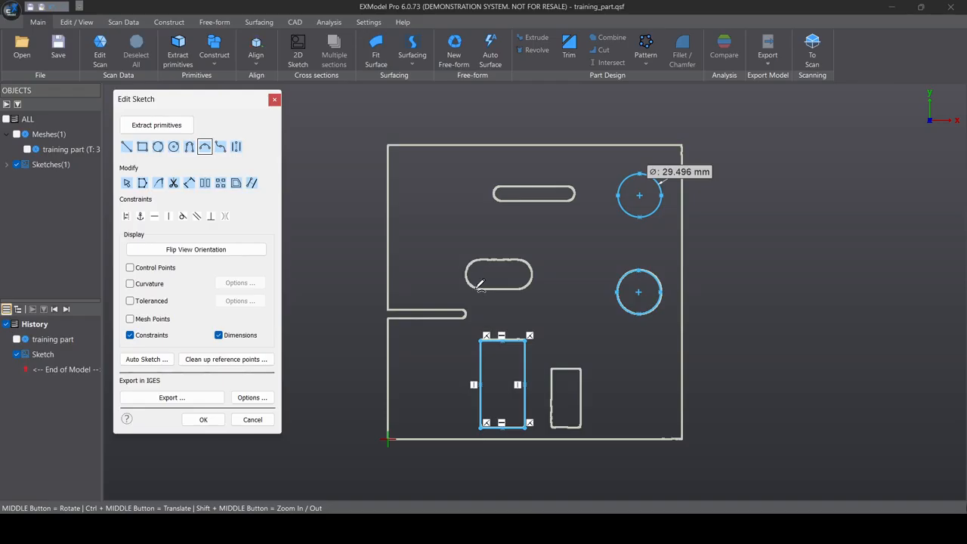
pyautogui.click(476, 286)
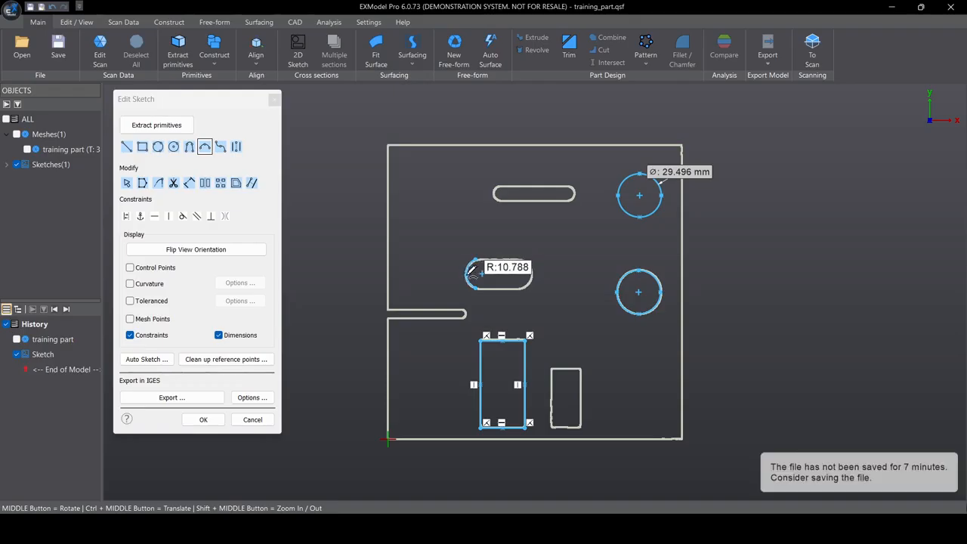
pyautogui.click(467, 274)
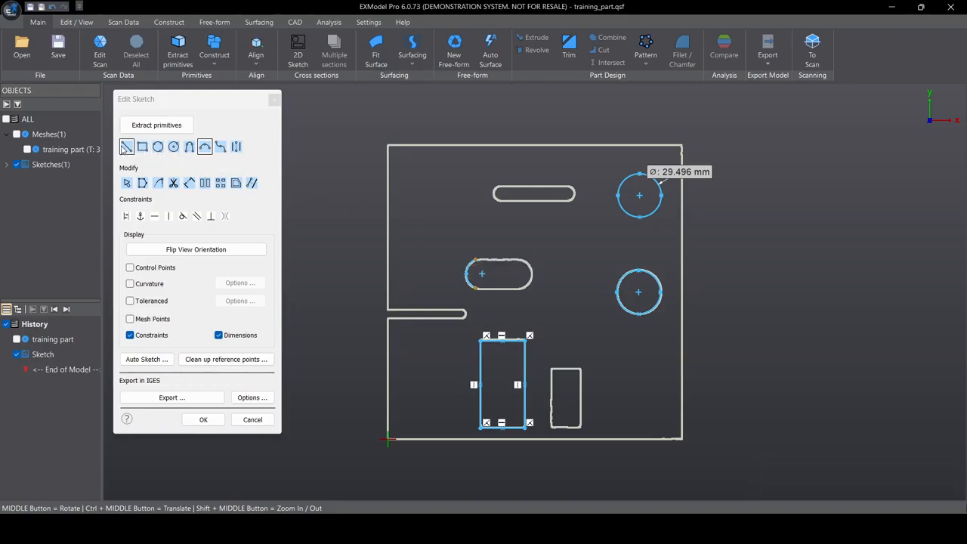
pyautogui.click(126, 147)
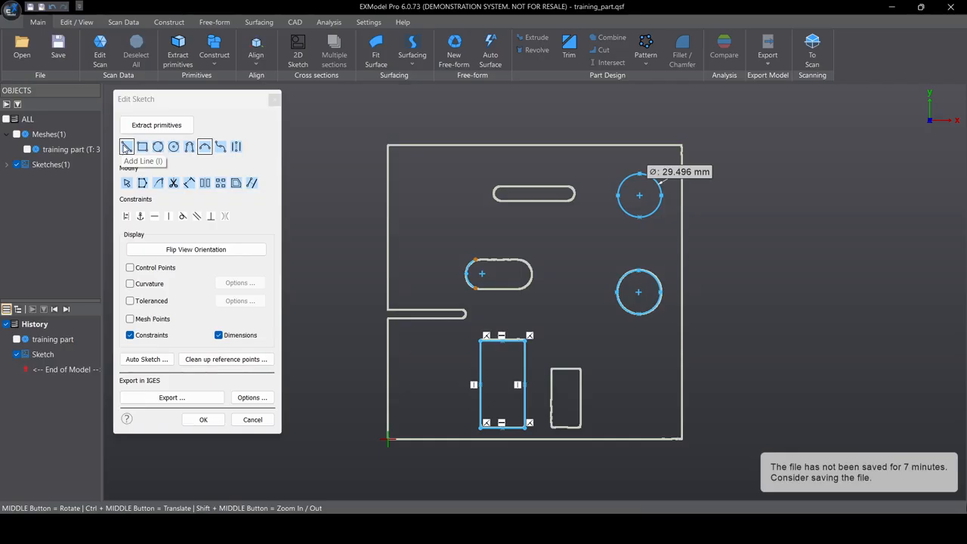
pyautogui.click(477, 288)
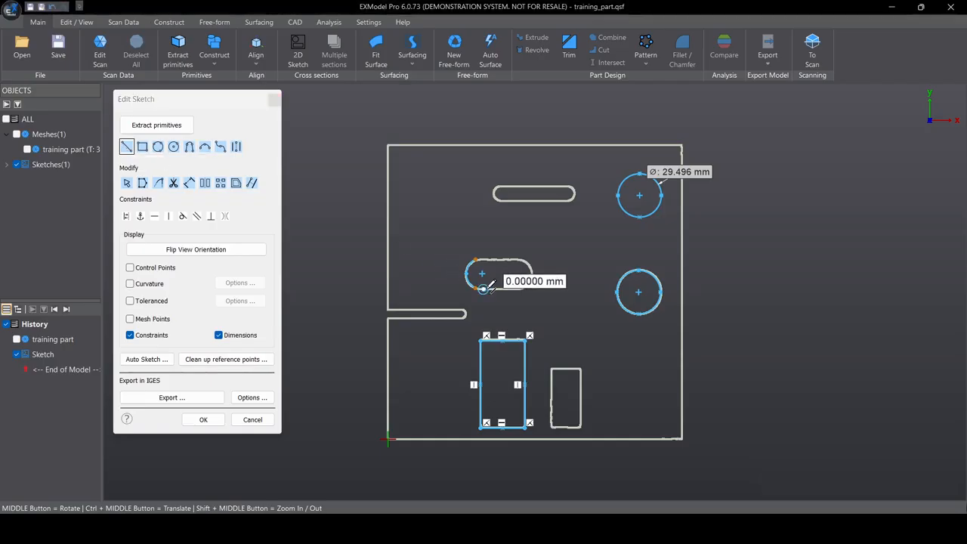
pyautogui.click(526, 287)
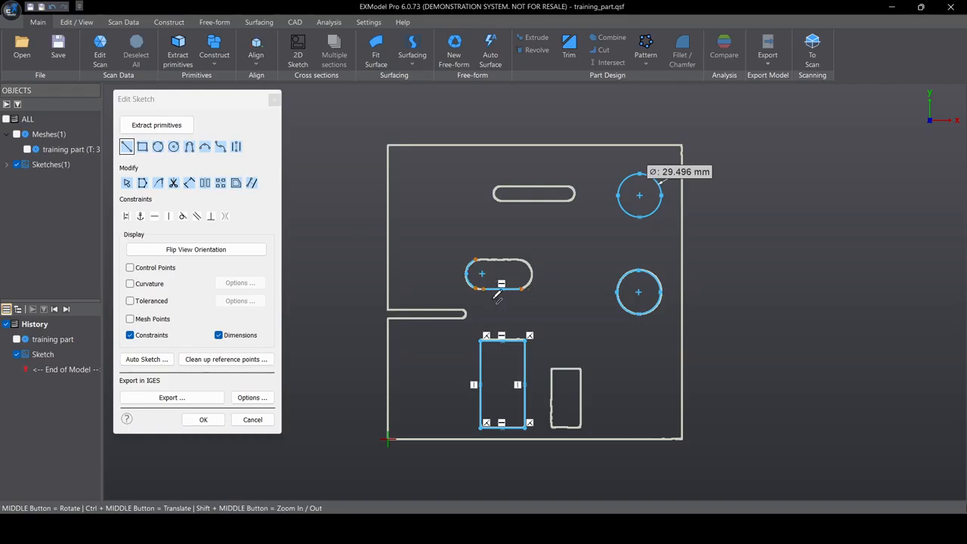
# - Join the slot's arc and line, then copy the left rectangle 47.964 mm along X
pyautogui.click(142, 183)
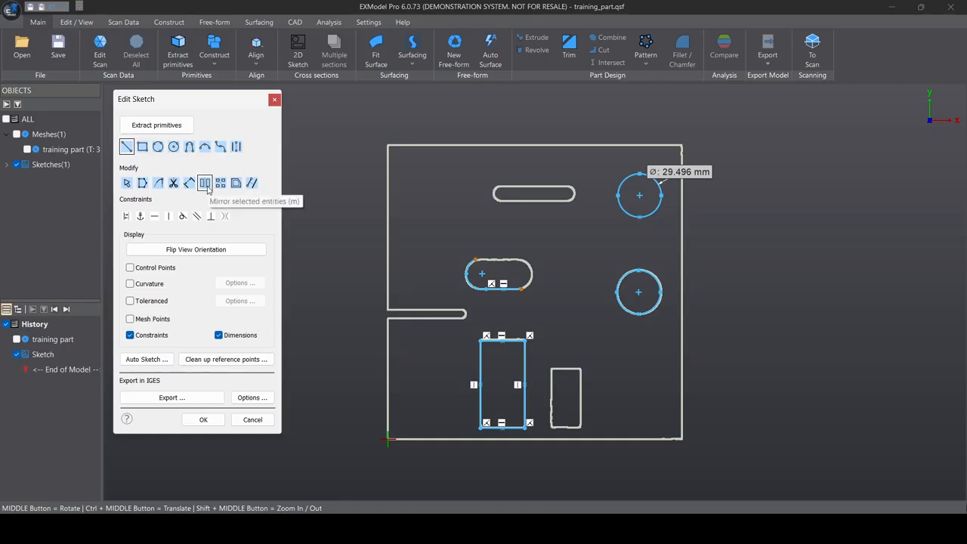
pyautogui.click(127, 184)
pyautogui.moveTo(460, 330); pyautogui.dragTo(545, 442)
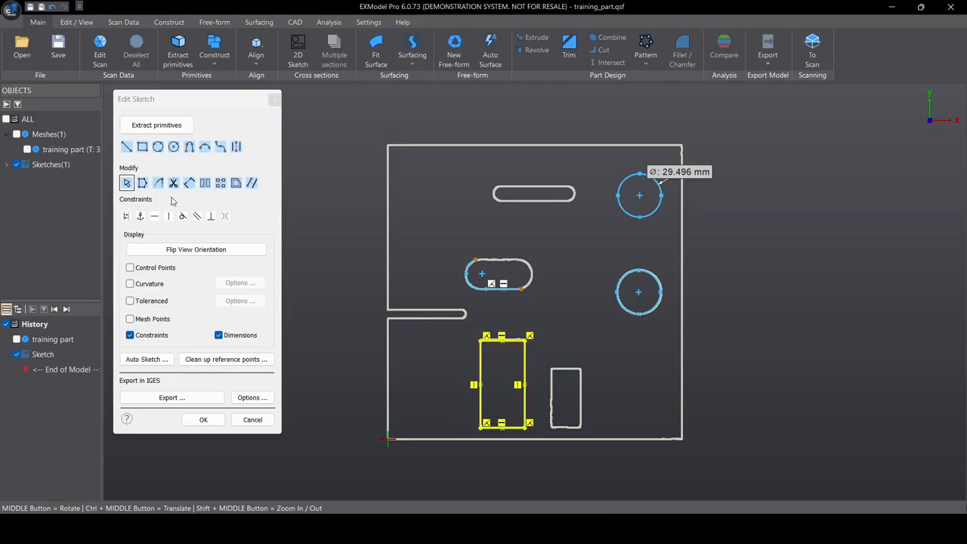
pyautogui.click(219, 184)
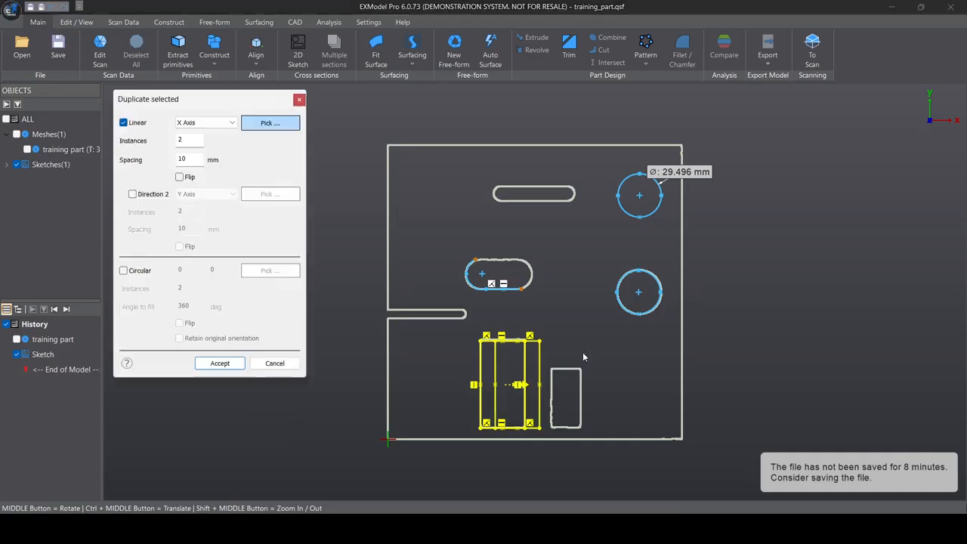
pyautogui.click(520, 386)
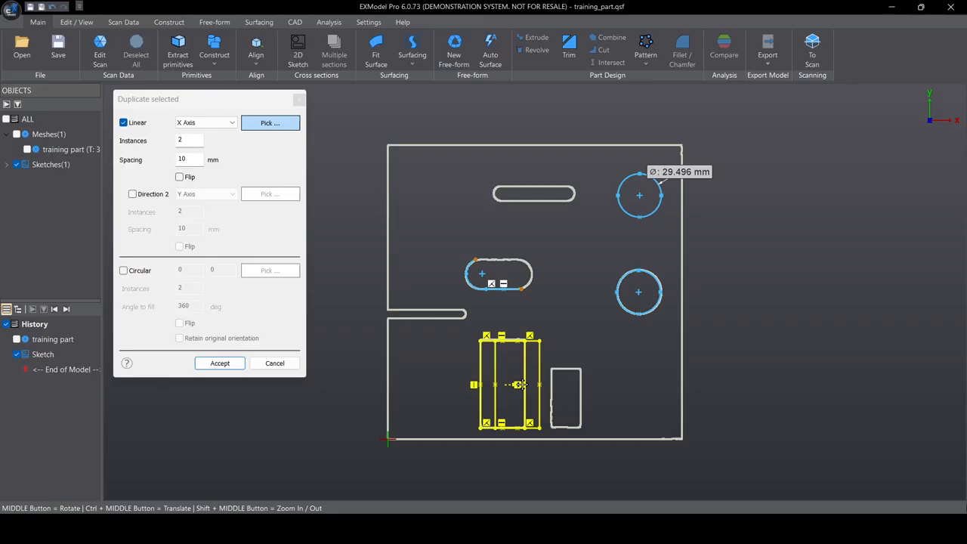
pyautogui.moveTo(528, 387); pyautogui.dragTo(575, 385)
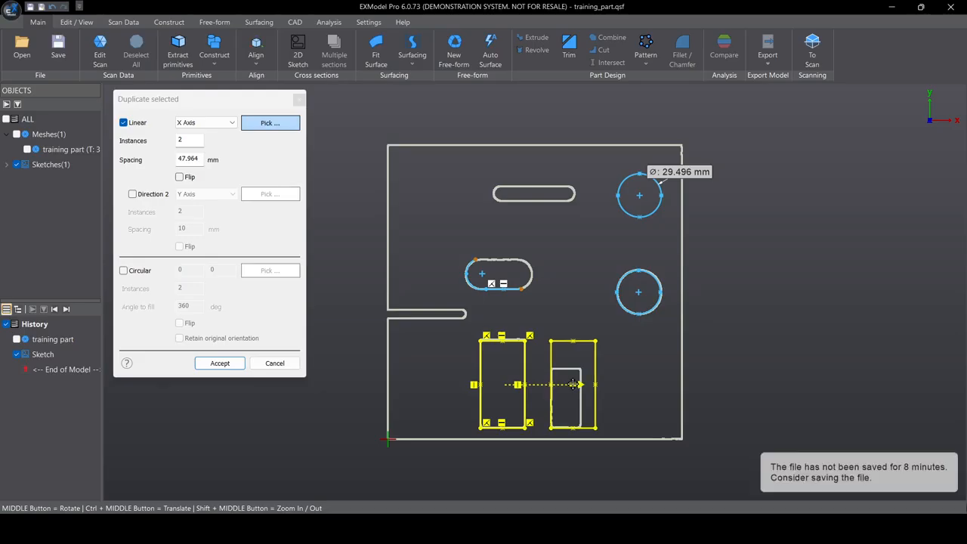
pyautogui.click(220, 363)
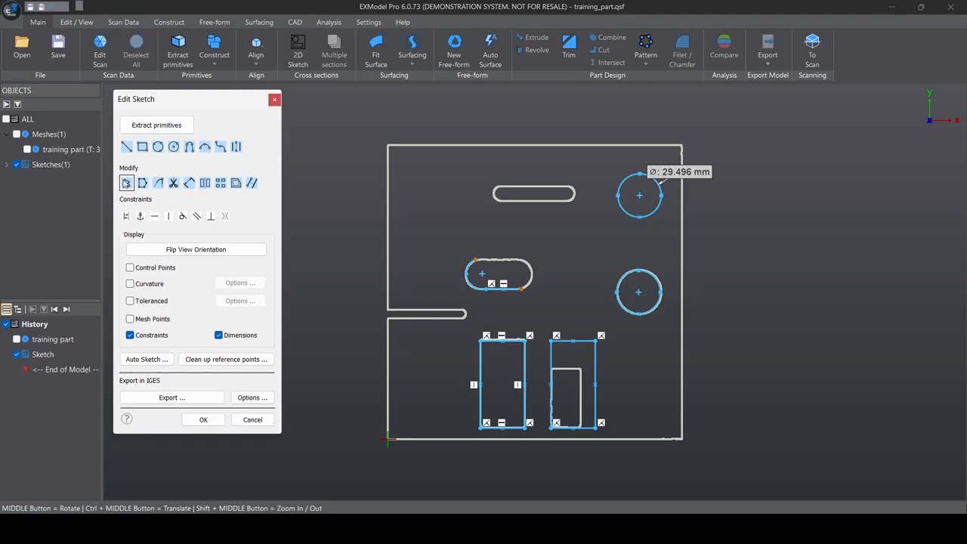
# - Move the copied rectangle's right corners in to fit the small rectangular outline
pyautogui.moveTo(598, 345); pyautogui.dragTo(551, 370)
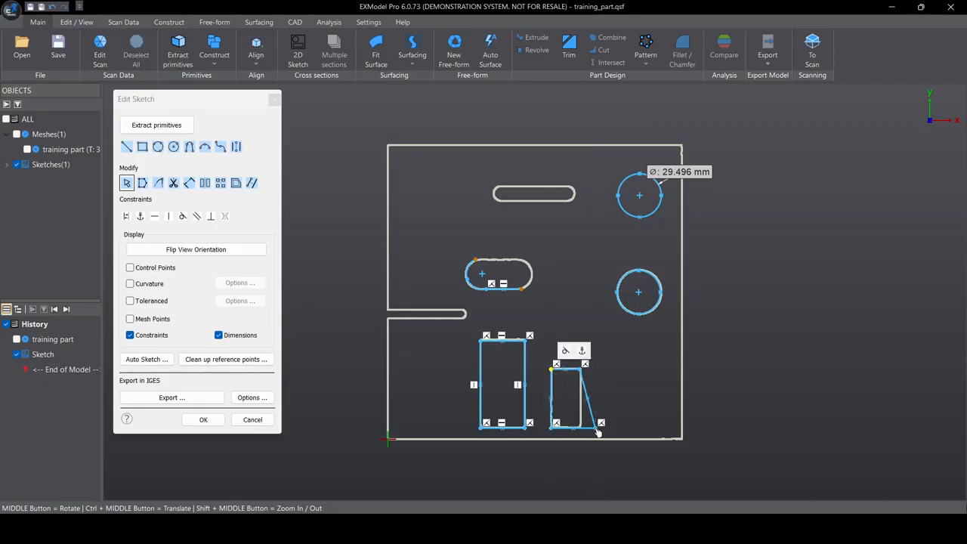
pyautogui.moveTo(599, 431); pyautogui.dragTo(580, 428)
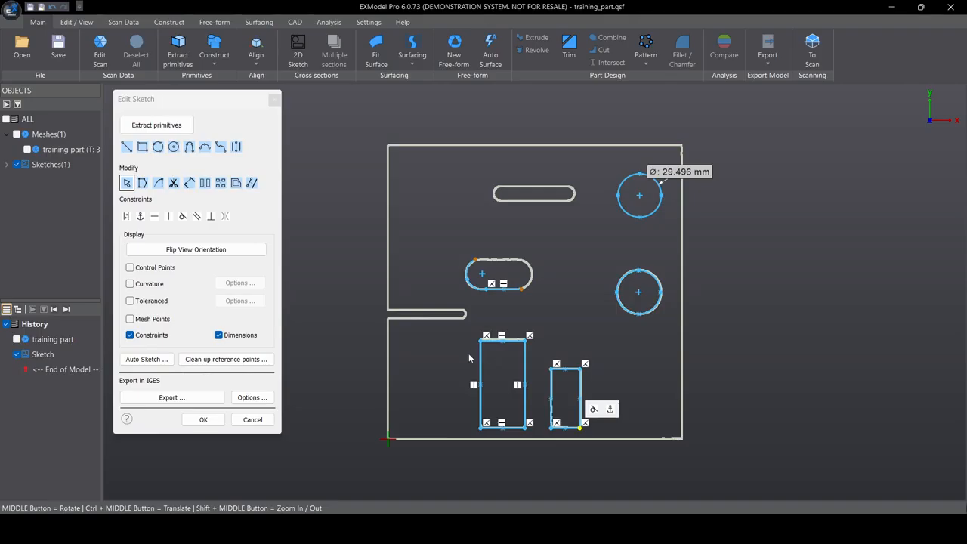
pyautogui.click(476, 288)
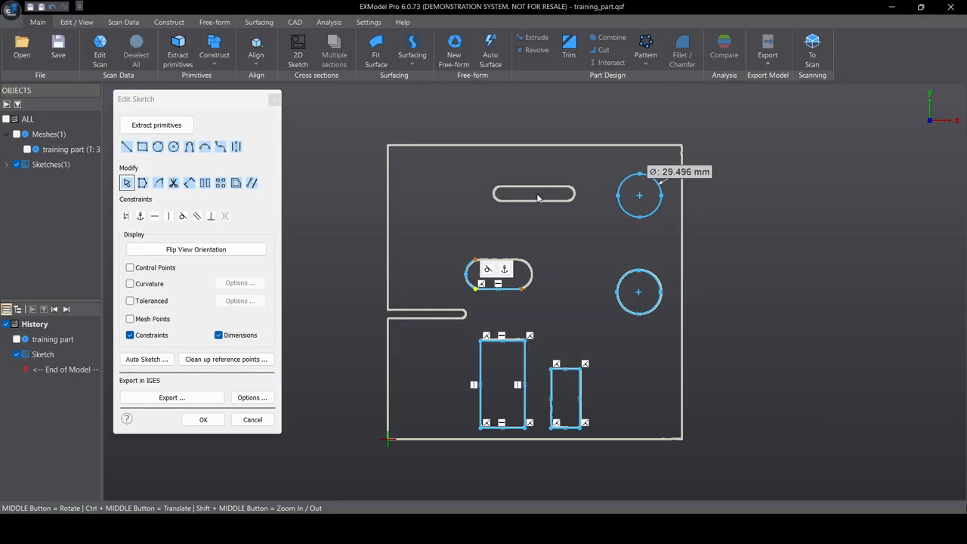
# - Delete the 29.496 mm circle above the round hole with its diameter dimension
pyautogui.moveTo(599, 233); pyautogui.dragTo(676, 158)
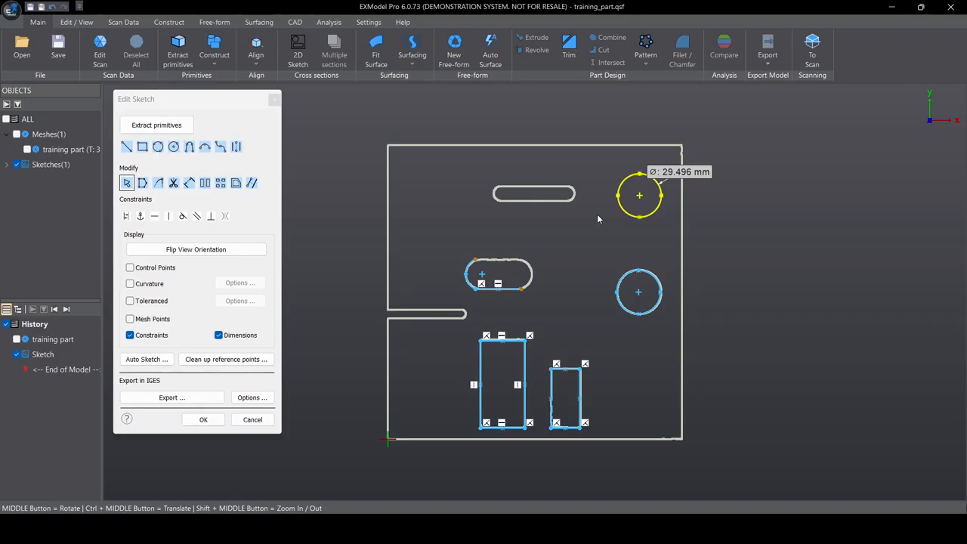
pyautogui.press('Delete')
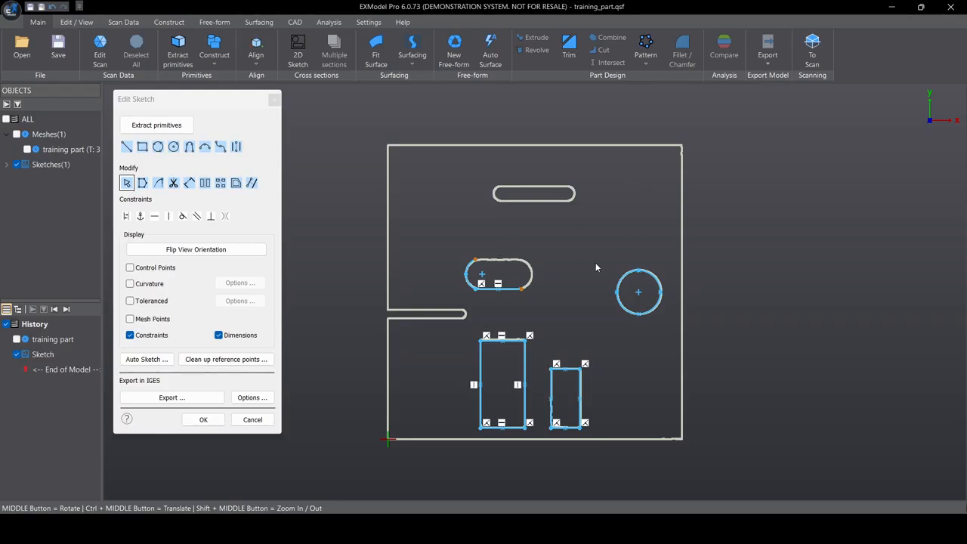
pyautogui.click(126, 147)
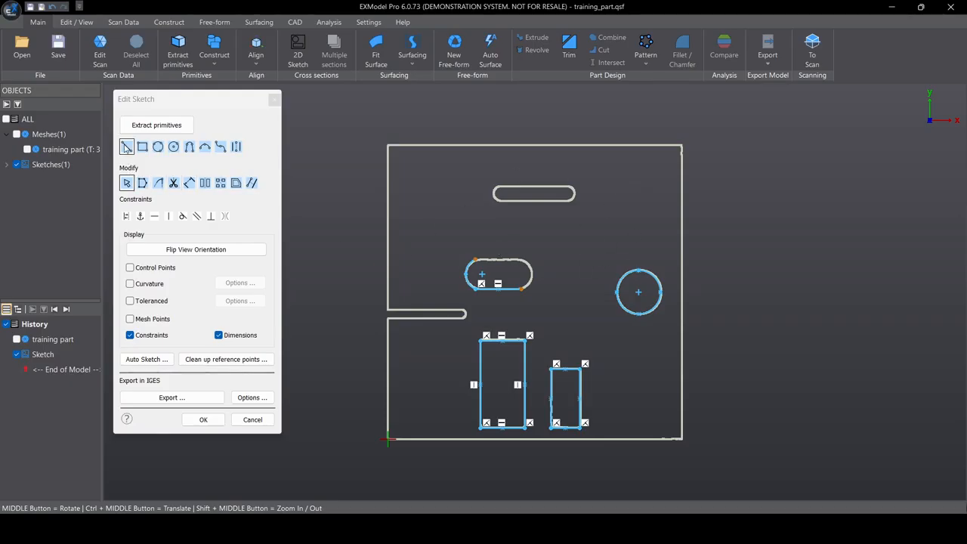
# - Draw a line along the part's top edge and dimension it at 199.619 mm
pyautogui.click(390, 144)
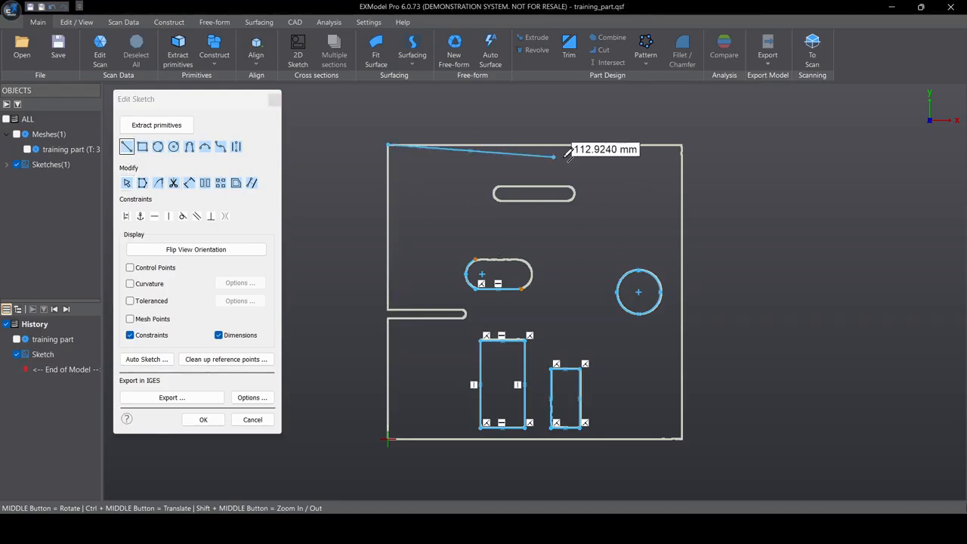
pyautogui.click(683, 144)
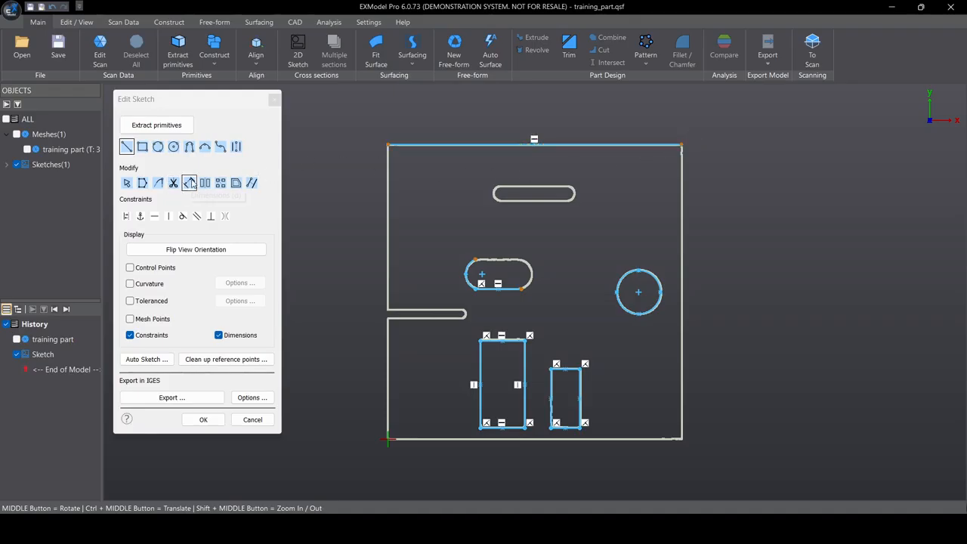
pyautogui.click(190, 183)
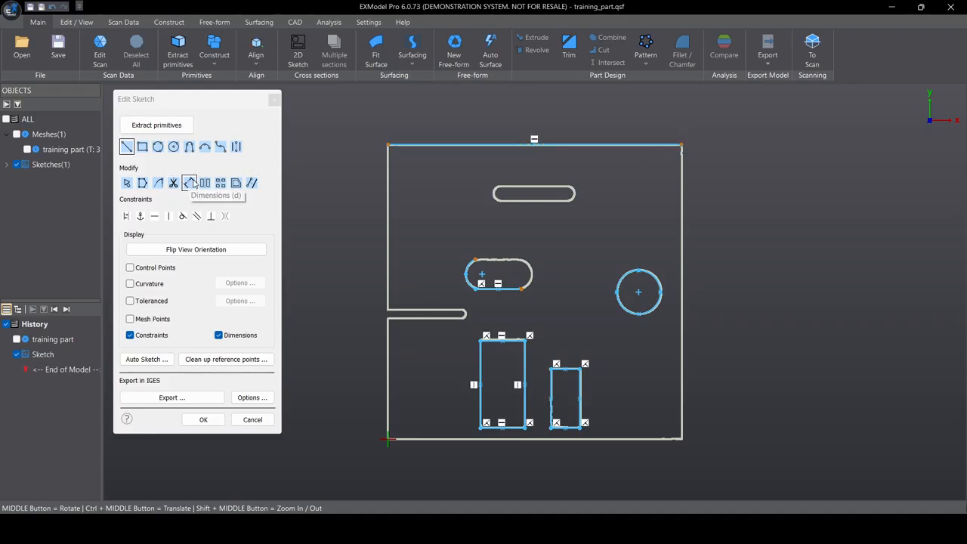
pyautogui.click(388, 144)
pyautogui.click(683, 144)
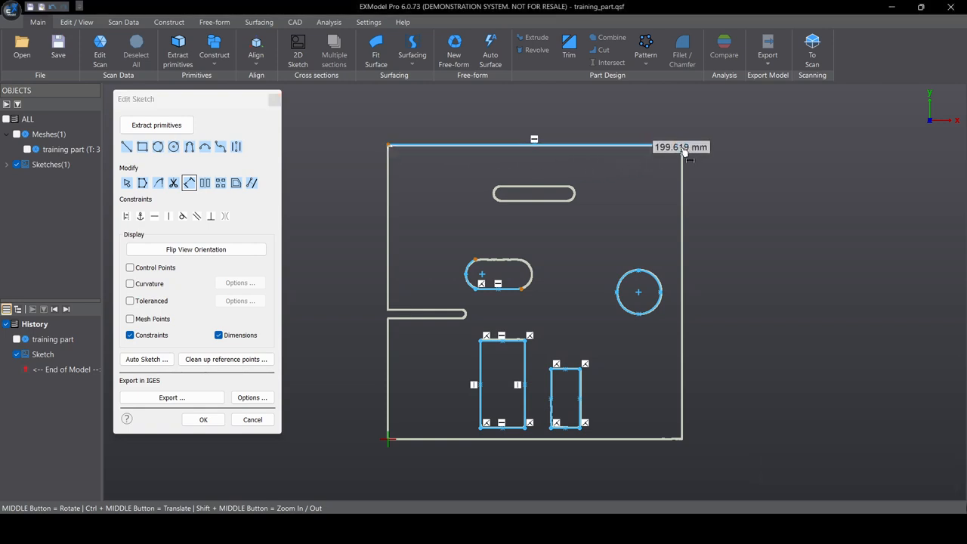
pyautogui.click(543, 112)
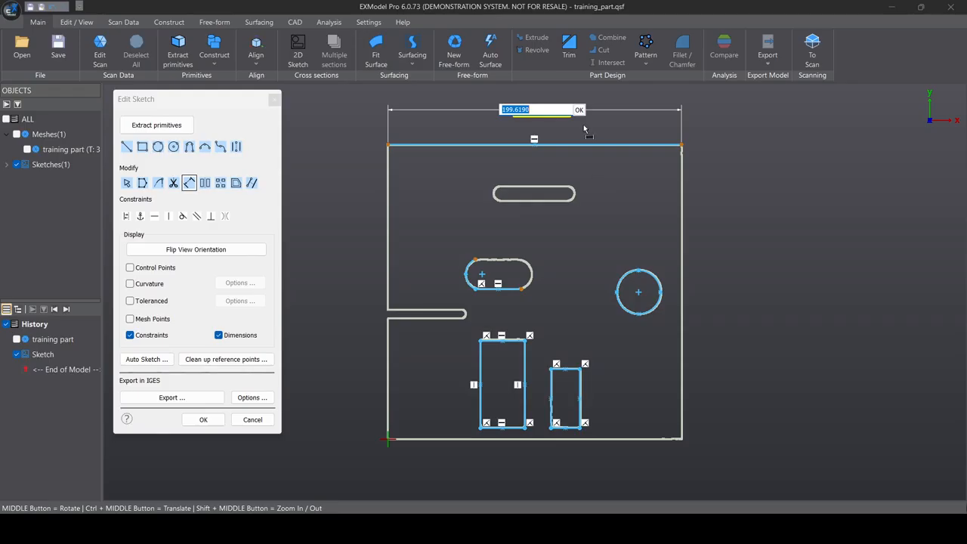
pyautogui.click(579, 110)
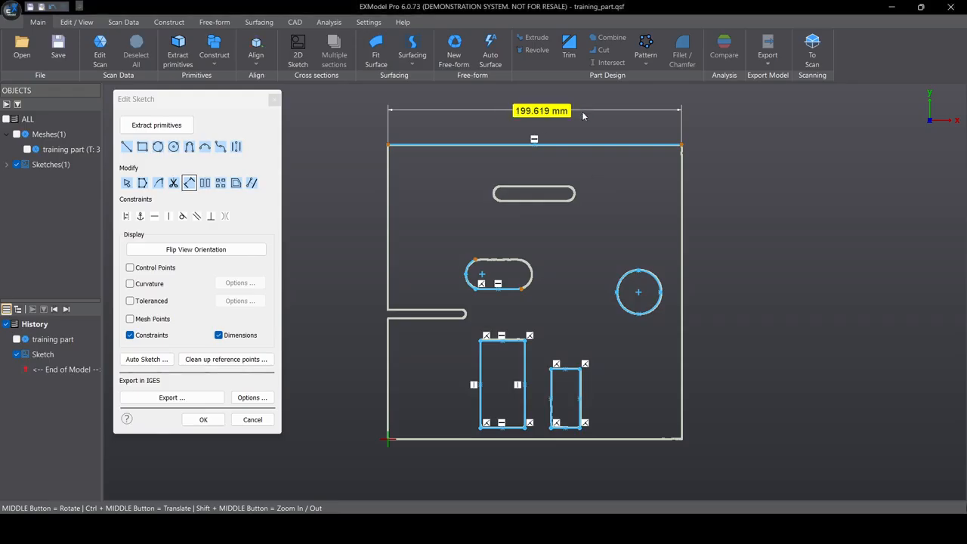
# - Dimension the slot at 31.176 mm and the circle at 14.827 mm
pyautogui.click(521, 289)
pyautogui.click(521, 306)
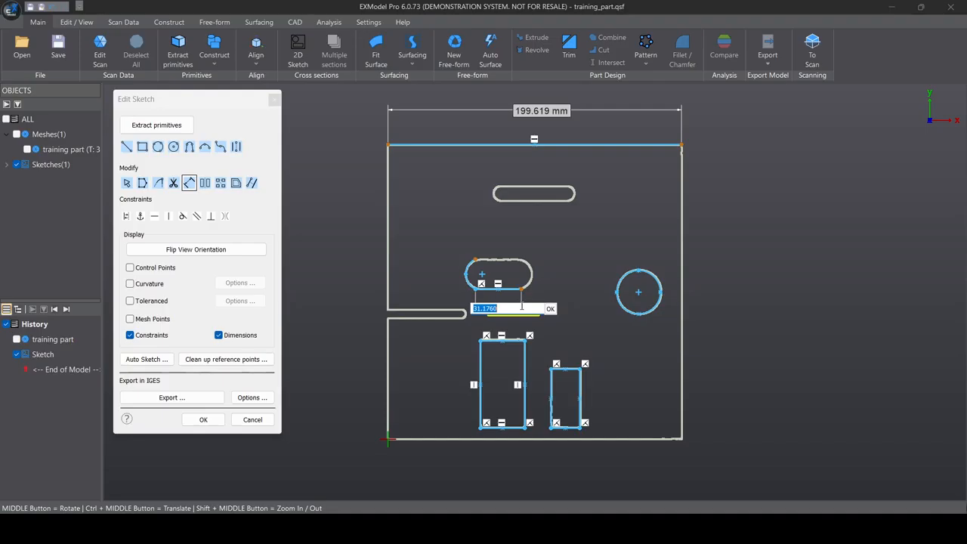
pyautogui.press('Return')
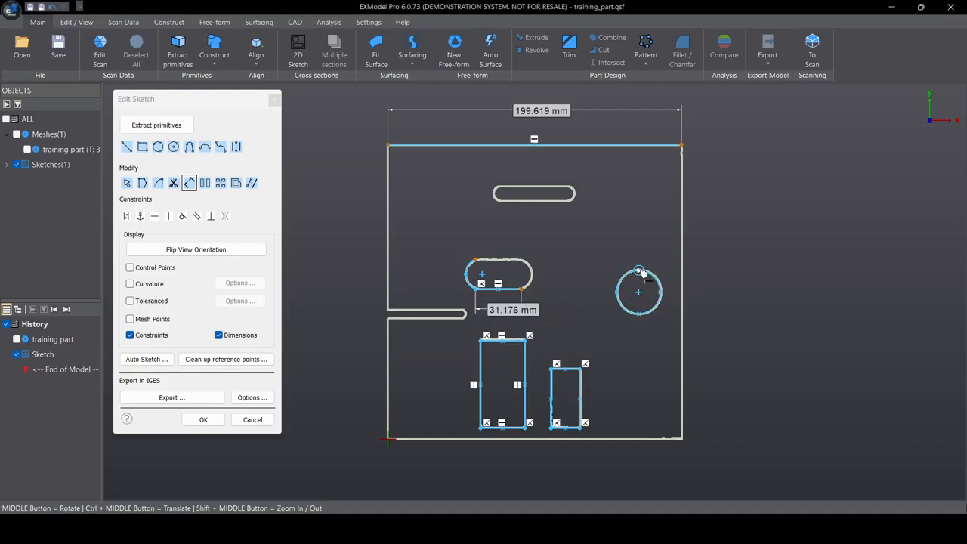
pyautogui.click(635, 310)
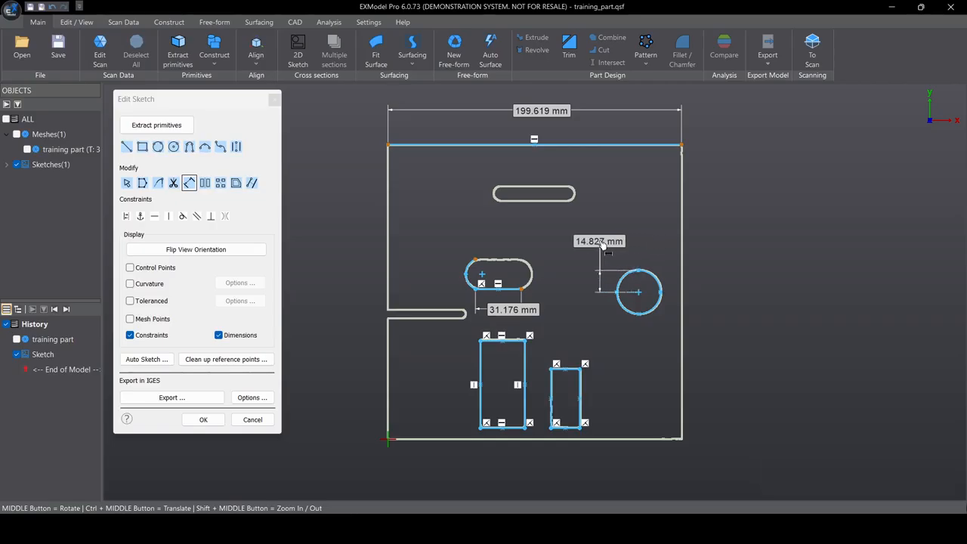
pyautogui.rightClick(602, 244)
pyautogui.click(586, 223)
# - Close the sketch and export the model as training_part in IGES (*.iges) format
pyautogui.click(203, 419)
pyautogui.moveTo(416, 297)
pyautogui.mouseDown(button='middle')
pyautogui.moveTo(511, 426)
pyautogui.moveTo(505, 352)
pyautogui.moveTo(563, 401)
pyautogui.moveTo(541, 345)
pyautogui.moveTo(510, 345)
pyautogui.moveTo(529, 214)
pyautogui.moveTo(568, 306)
pyautogui.mouseUp(button='middle')
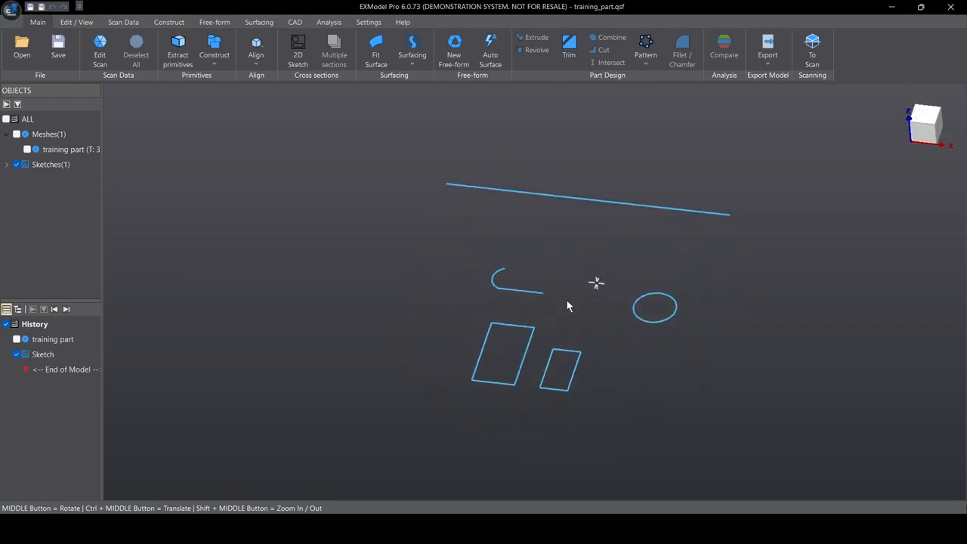
pyautogui.click(771, 45)
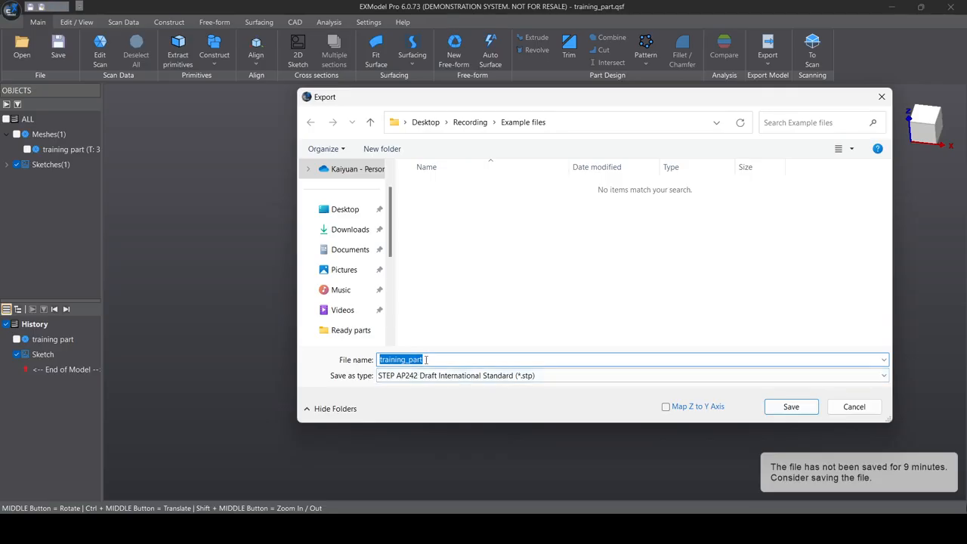
pyautogui.click(557, 376)
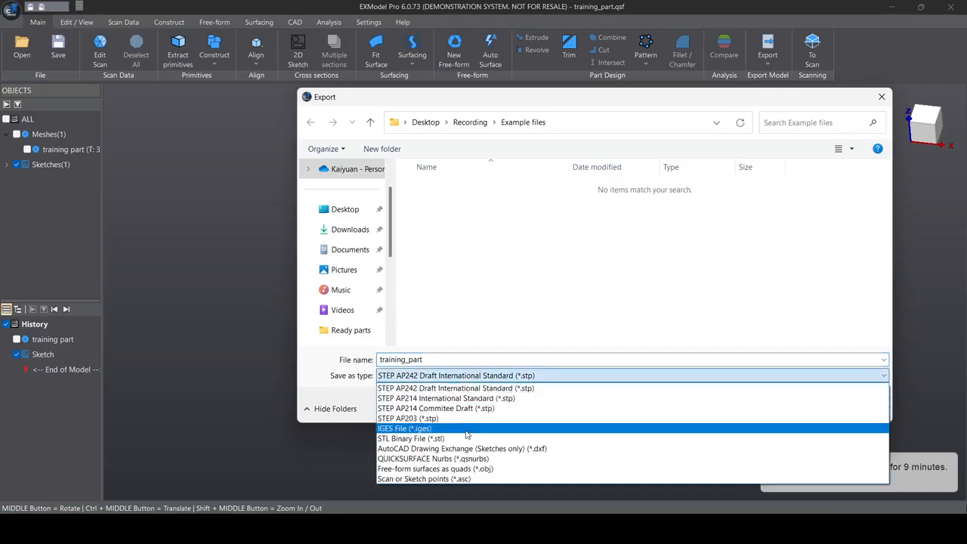
pyautogui.click(423, 422)
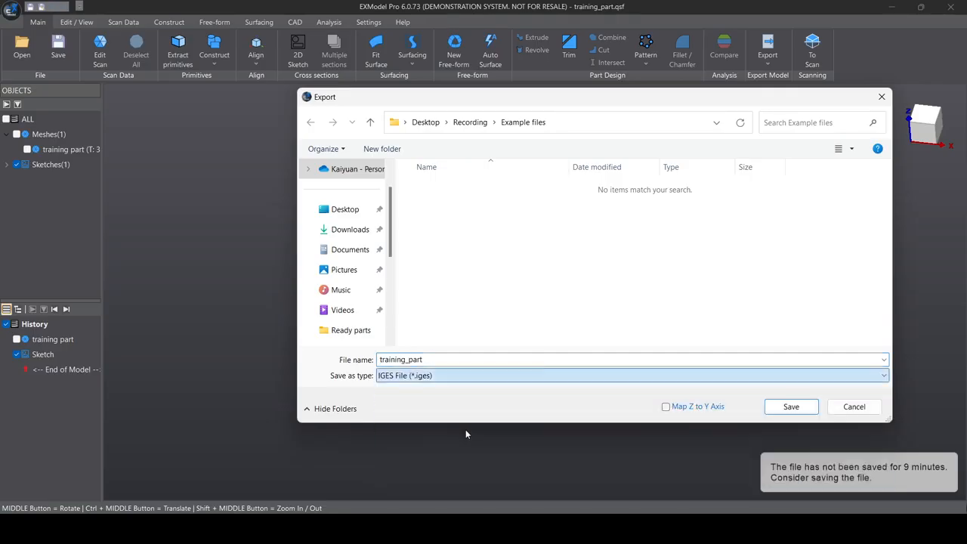
pyautogui.click(778, 412)
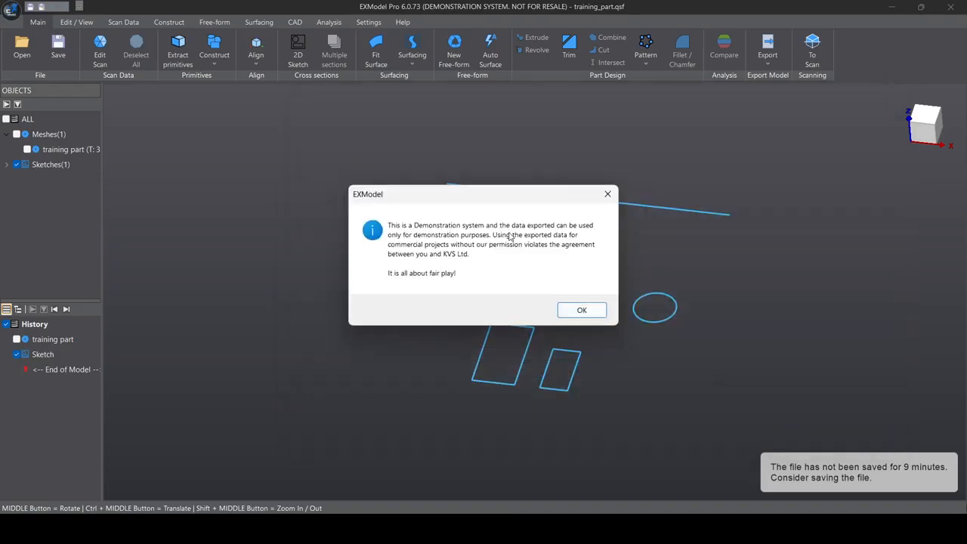
pyautogui.click(580, 310)
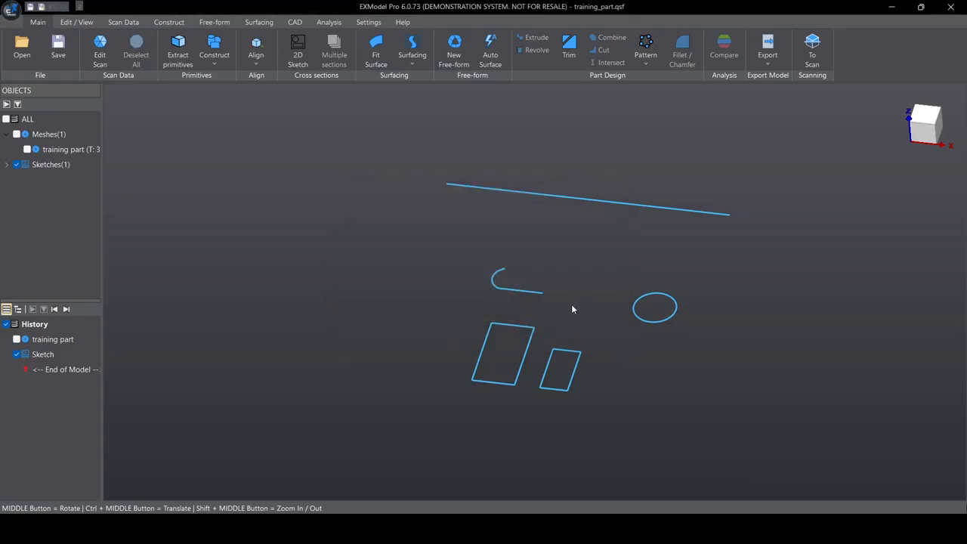